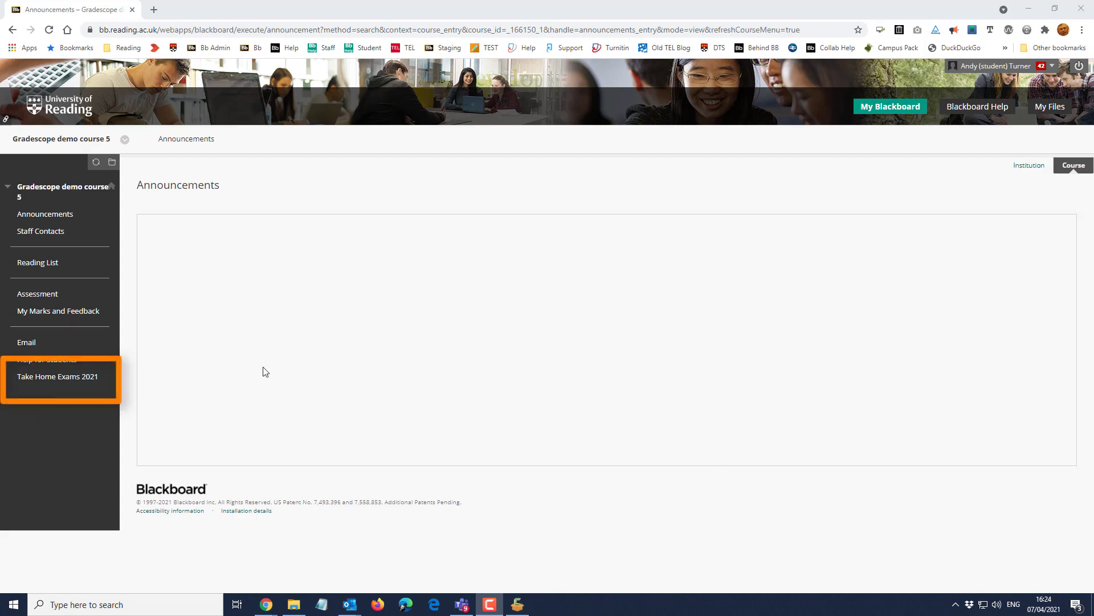
Go to Take Home Exams 2021 in Blackboard and open its Exam folder at the bottom.
{"action": "left_click", "coordinate": [78, 376]}
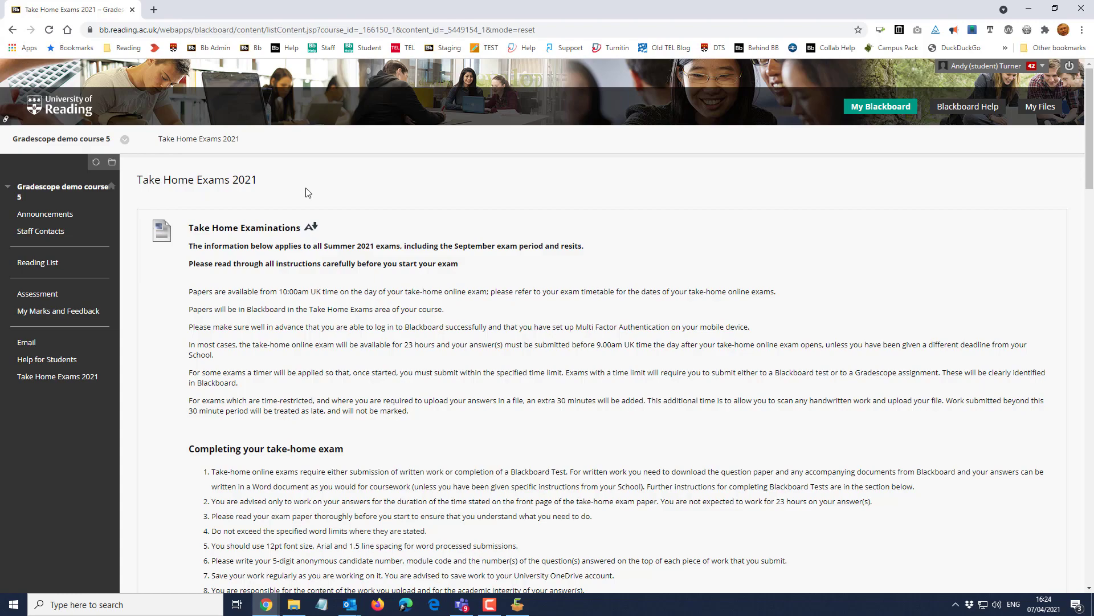
{"action": "scroll", "coordinate": [346, 246], "scroll_direction": "down", "scroll_amount": 20}
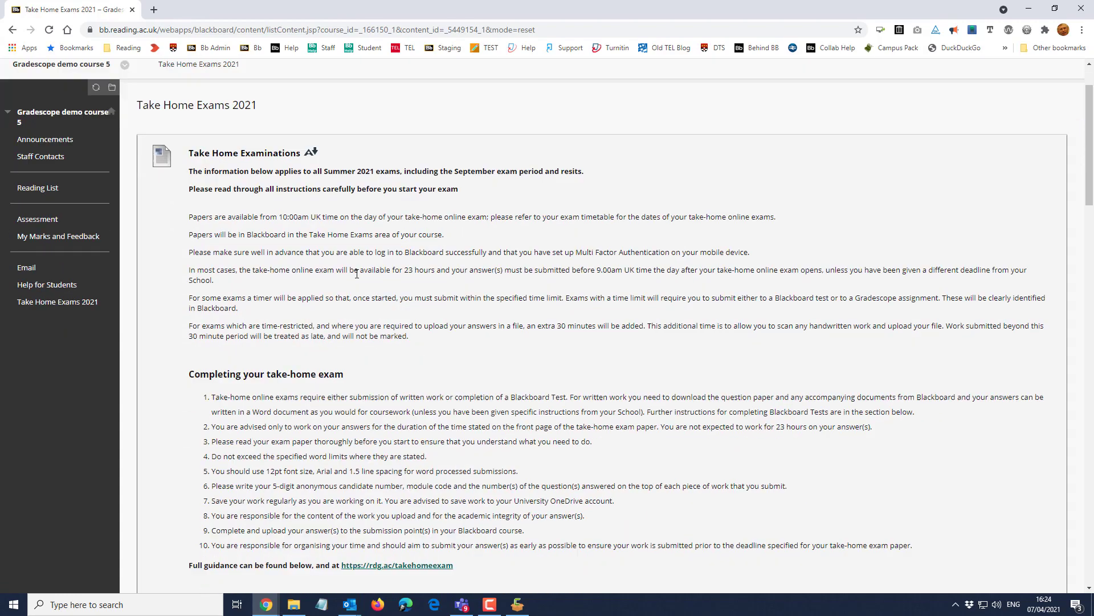
{"action": "scroll", "coordinate": [353, 307], "scroll_direction": "down", "scroll_amount": 15}
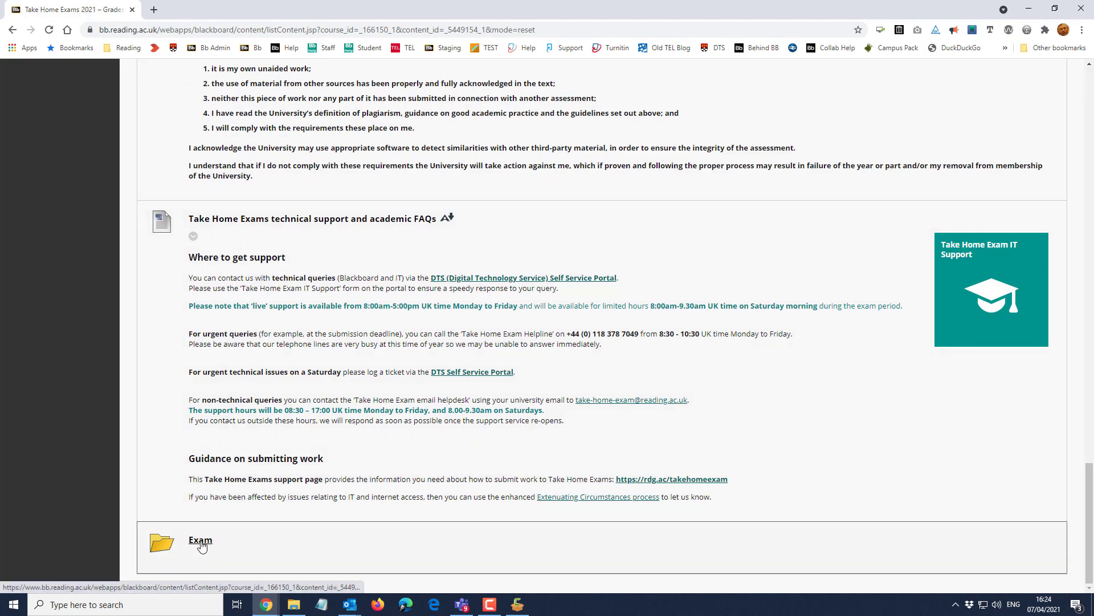
{"action": "left_click", "coordinate": [200, 543]}
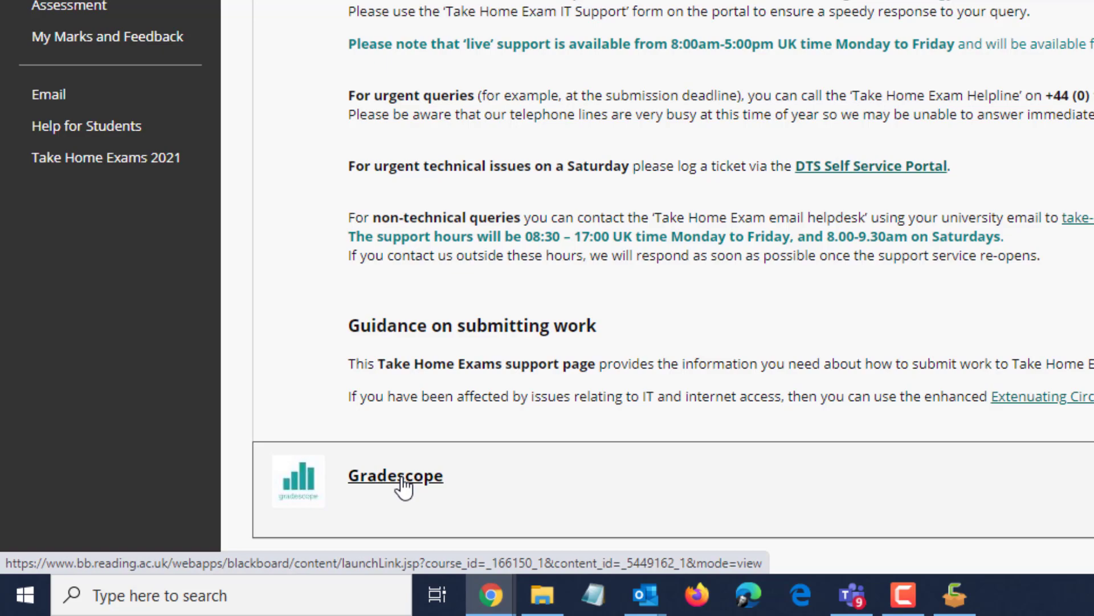
Launch the course in Gradescope through the Gradescope link and open Gradescope demo Exam.
{"action": "left_click", "coordinate": [404, 481]}
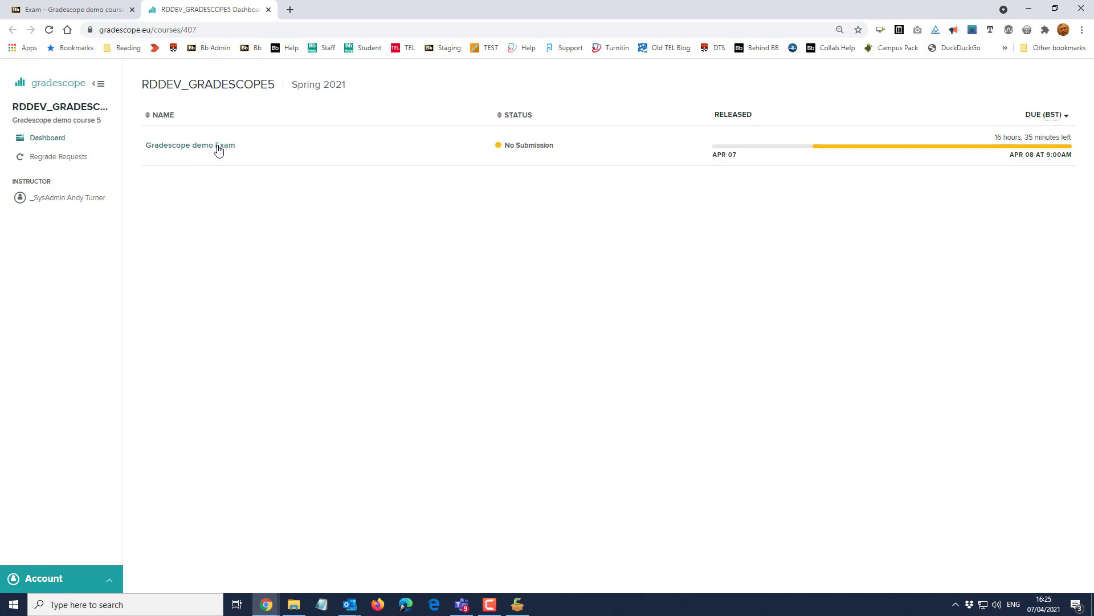
{"action": "left_click", "coordinate": [184, 152]}
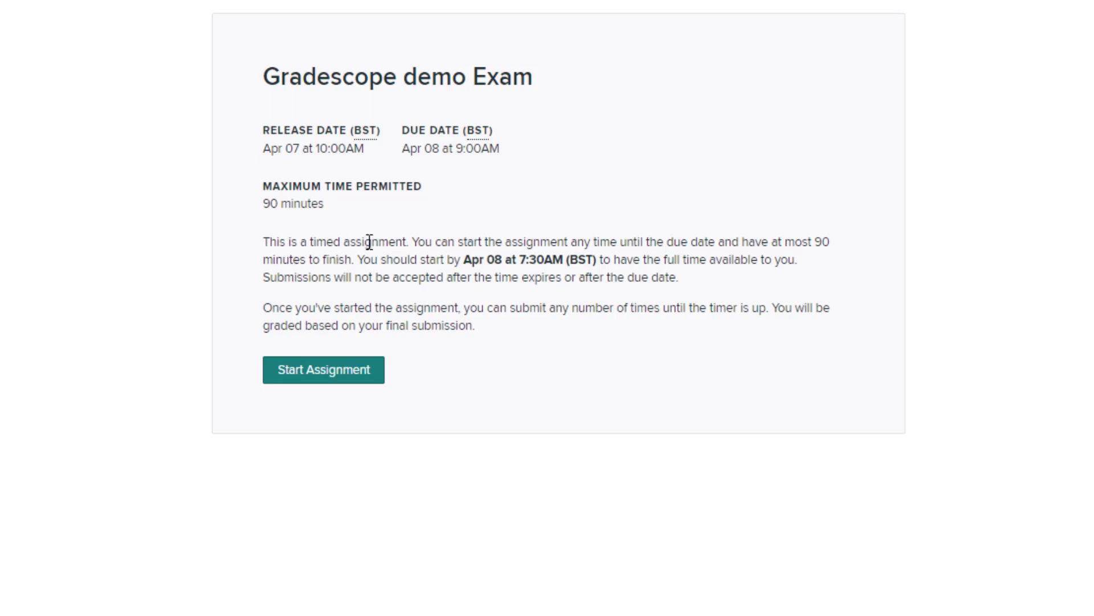
Start the timed Gradescope demo Exam, which allows 90 minutes.
{"action": "left_click", "coordinate": [327, 373]}
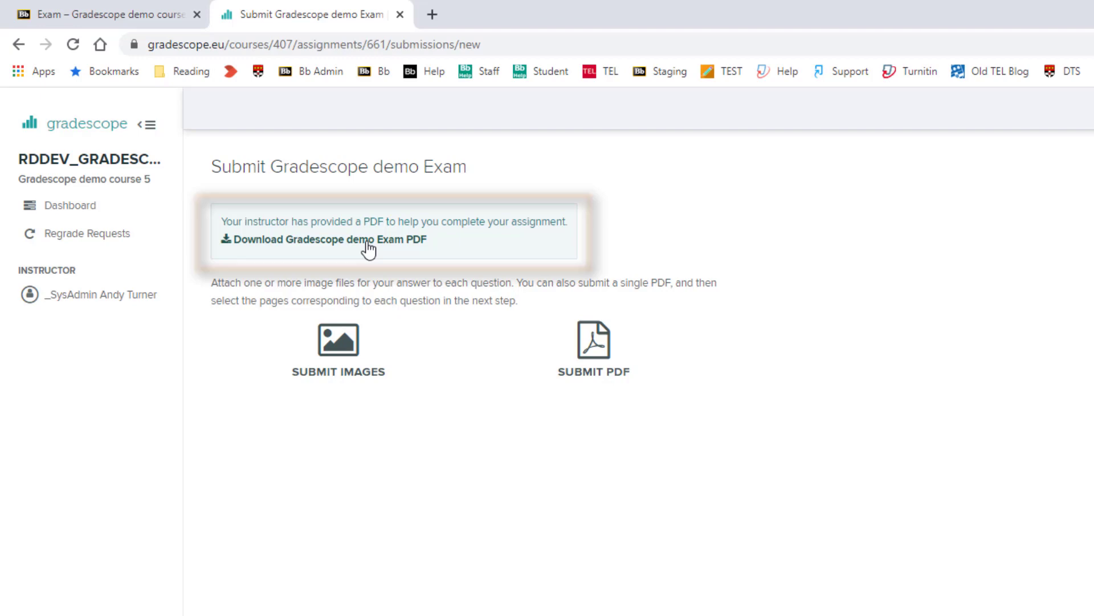
Open the Gradescope demo Exam PDF from the download link.
{"action": "left_click", "coordinate": [368, 240]}
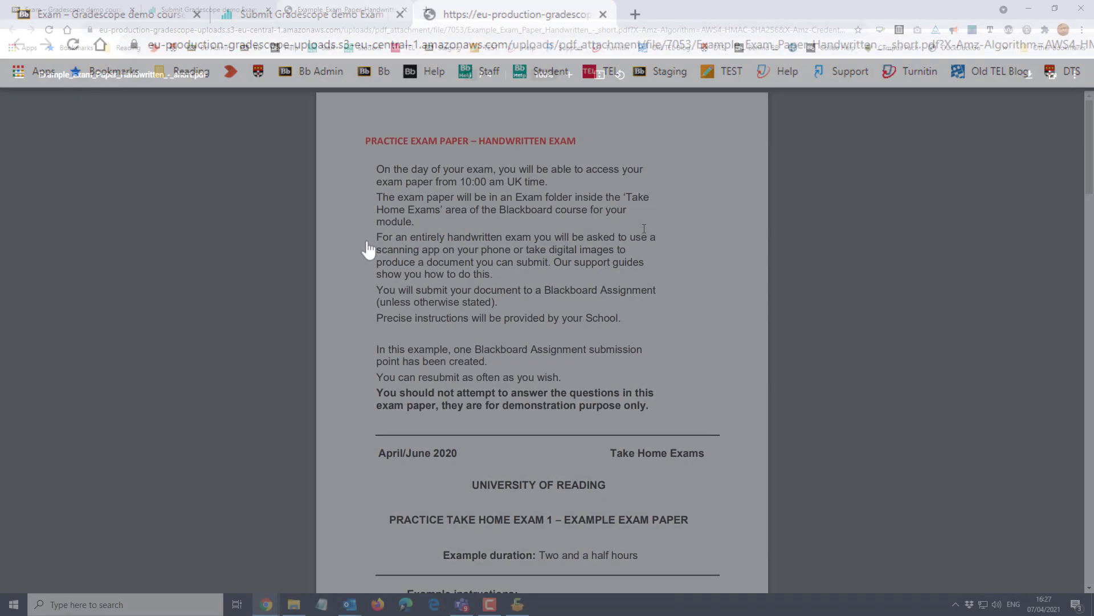
Scroll through the exam PDF, then return to Gradescope and choose Submit PDF, Select PDF.
{"action": "scroll", "coordinate": [644, 229], "scroll_direction": "down", "scroll_amount": 10}
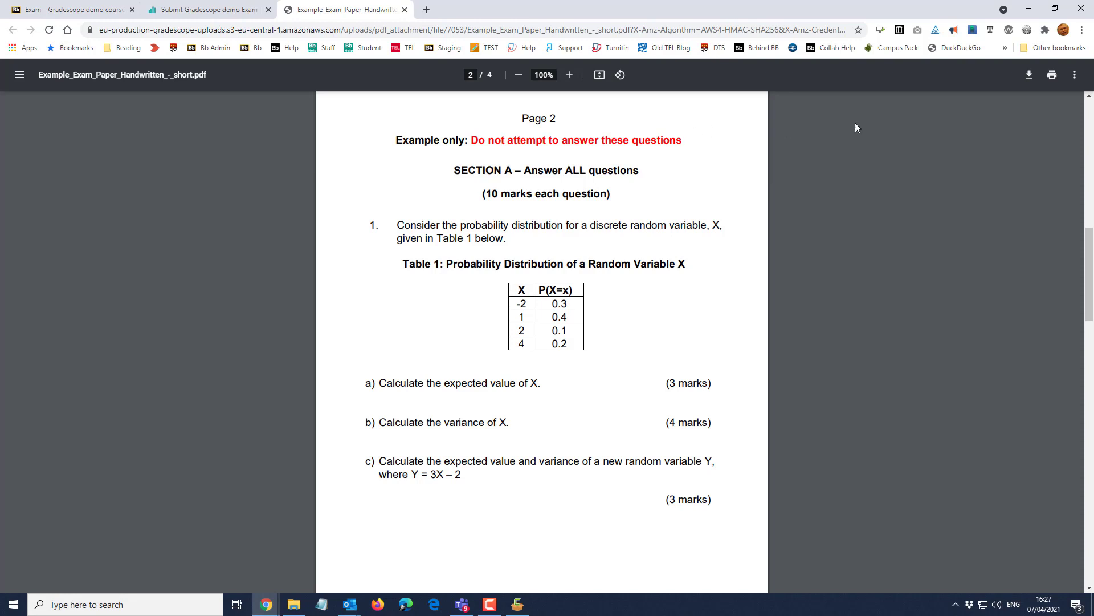
{"action": "left_click", "coordinate": [221, 8]}
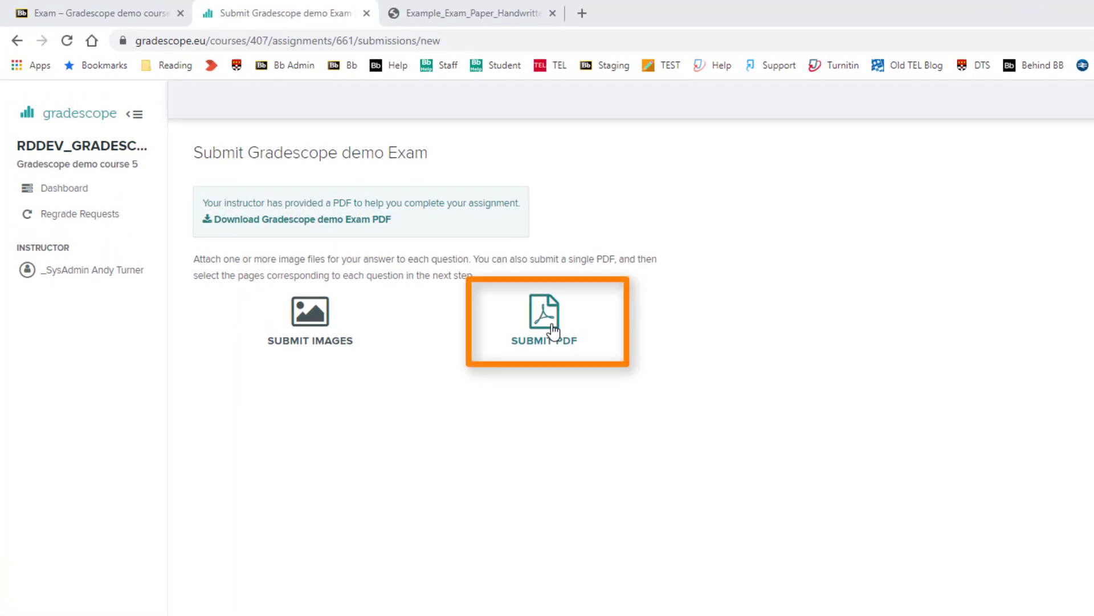
{"action": "left_click", "coordinate": [551, 330]}
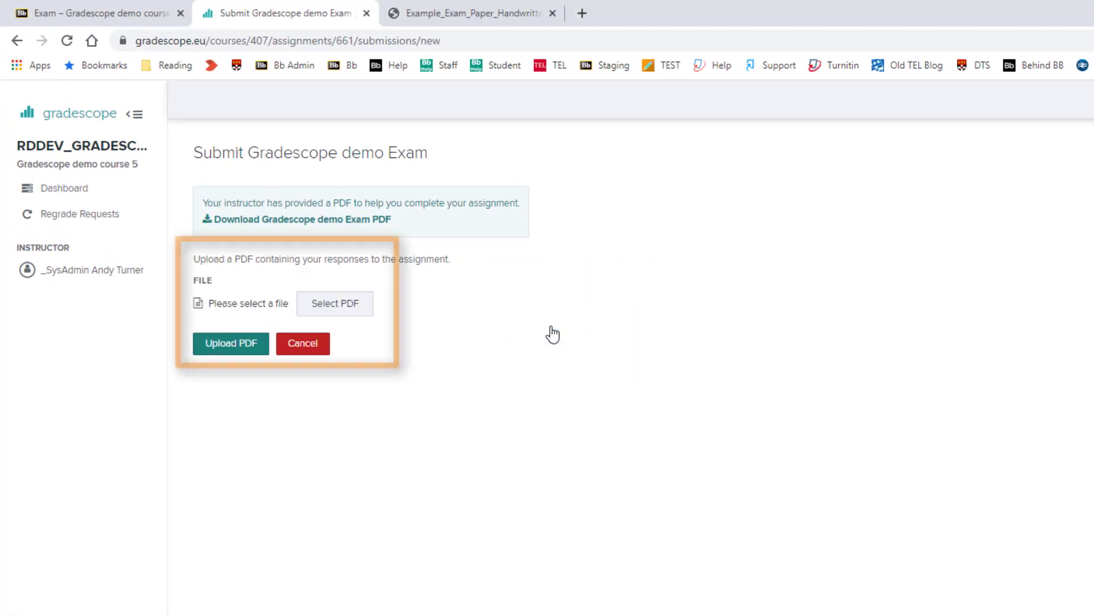
{"action": "left_click", "coordinate": [326, 314]}
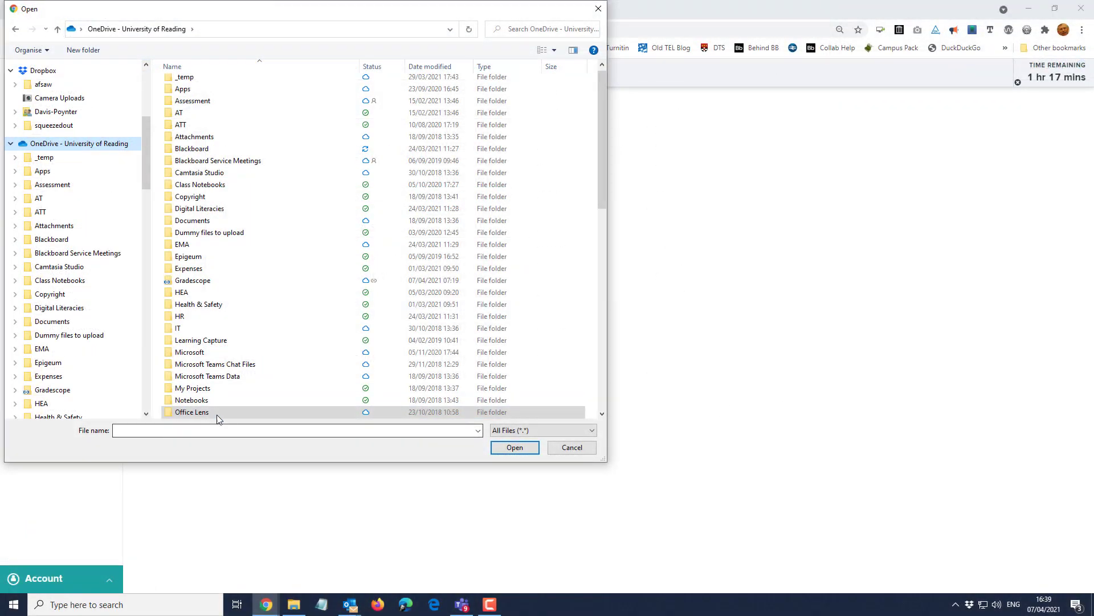
Pick 1617809699070.pdf from the OneDrive Office Lens folder as the upload file.
{"action": "left_click", "coordinate": [216, 414]}
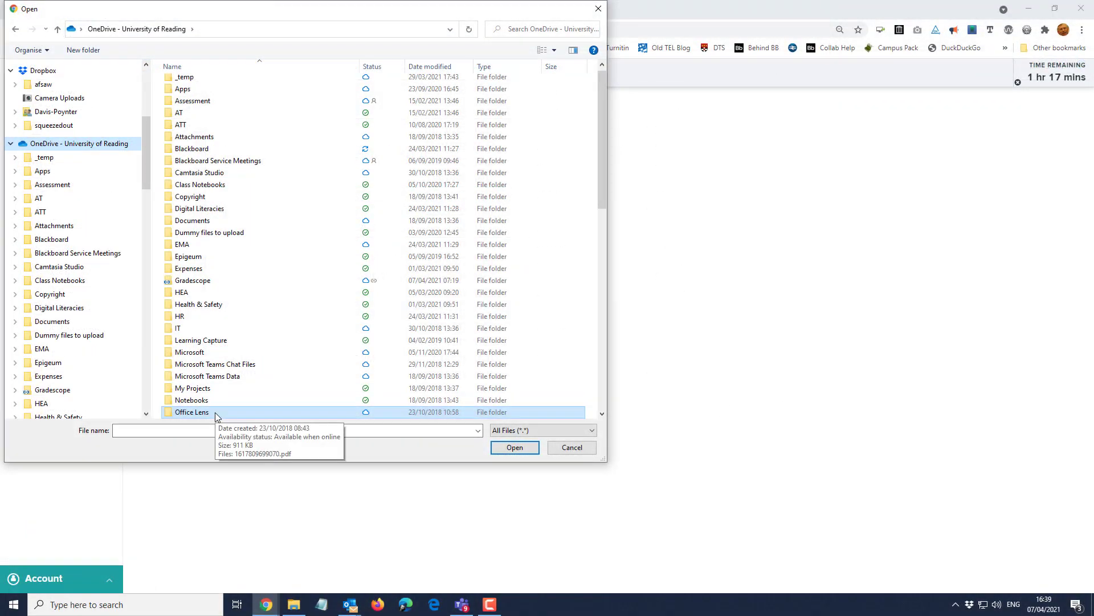
{"action": "double_click", "coordinate": [215, 412]}
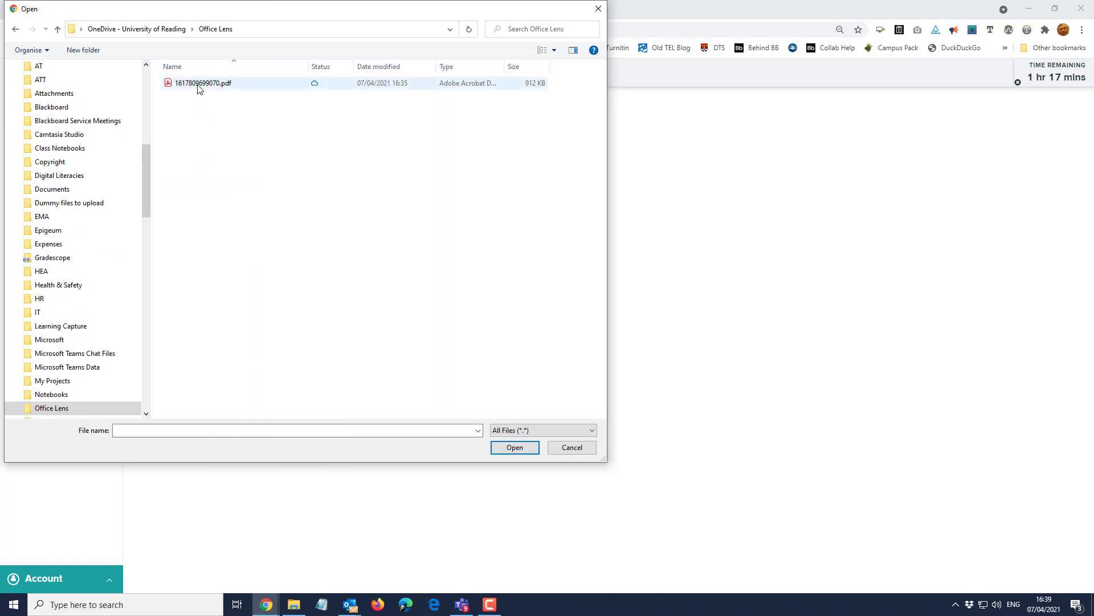
{"action": "double_click", "coordinate": [199, 84]}
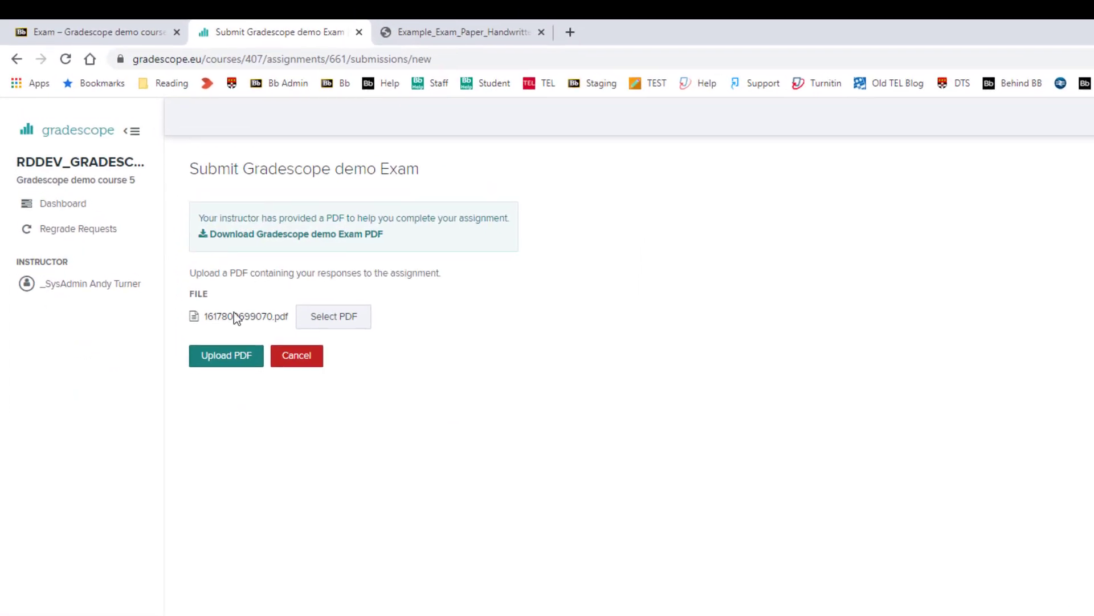
Upload the selected 1617809699070.pdf to the exam submission.
{"action": "left_click", "coordinate": [226, 368]}
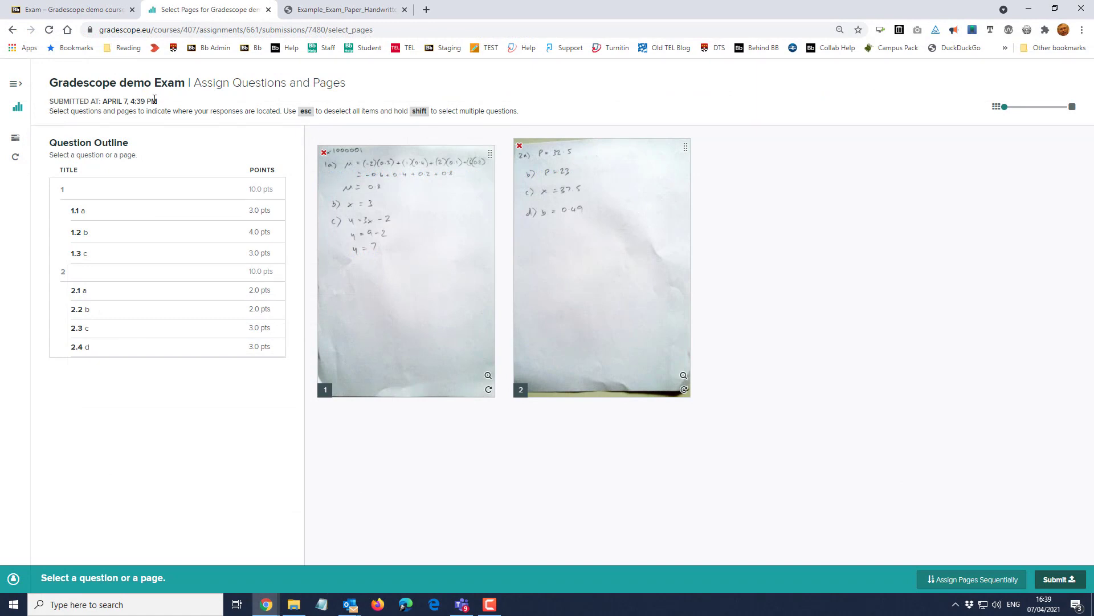
{"action": "left_click", "coordinate": [153, 210]}
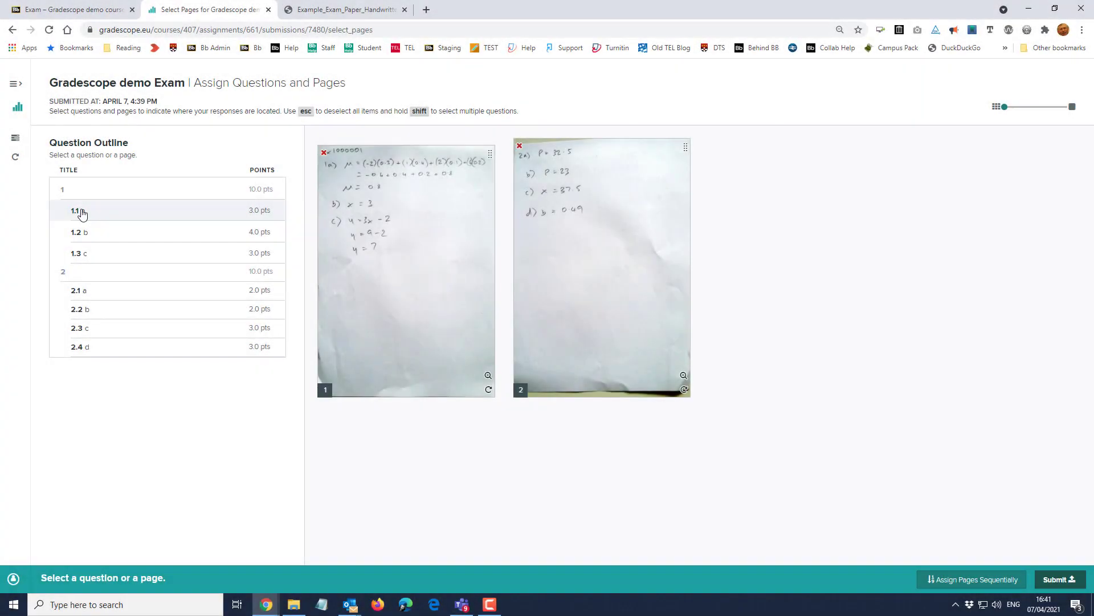
Assign page 1 of the scan to Questions 1.1, 1.2 and 1.3.
{"action": "left_click", "coordinate": [356, 246]}
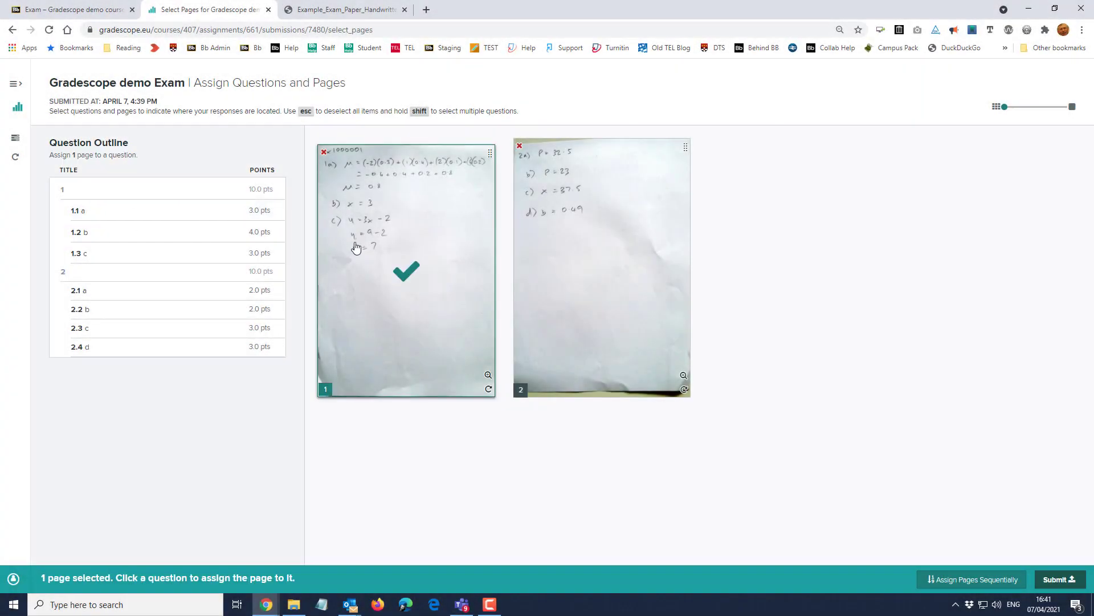
{"action": "left_click", "coordinate": [67, 214]}
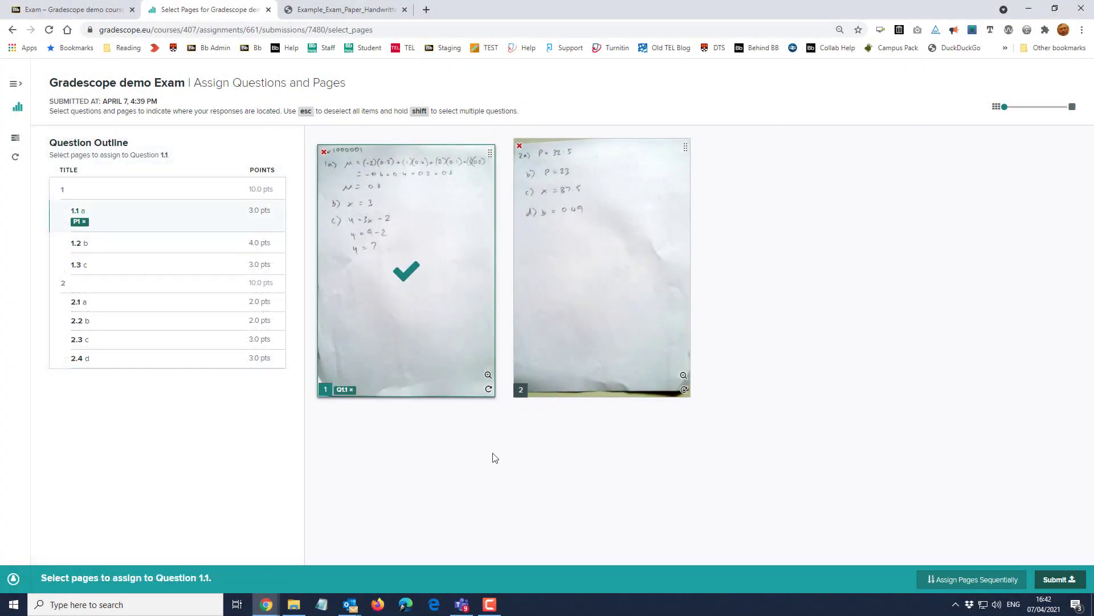
{"action": "left_click", "coordinate": [80, 248]}
{"action": "left_click", "coordinate": [80, 265], "text": "shift"}
{"action": "left_click", "coordinate": [372, 301]}
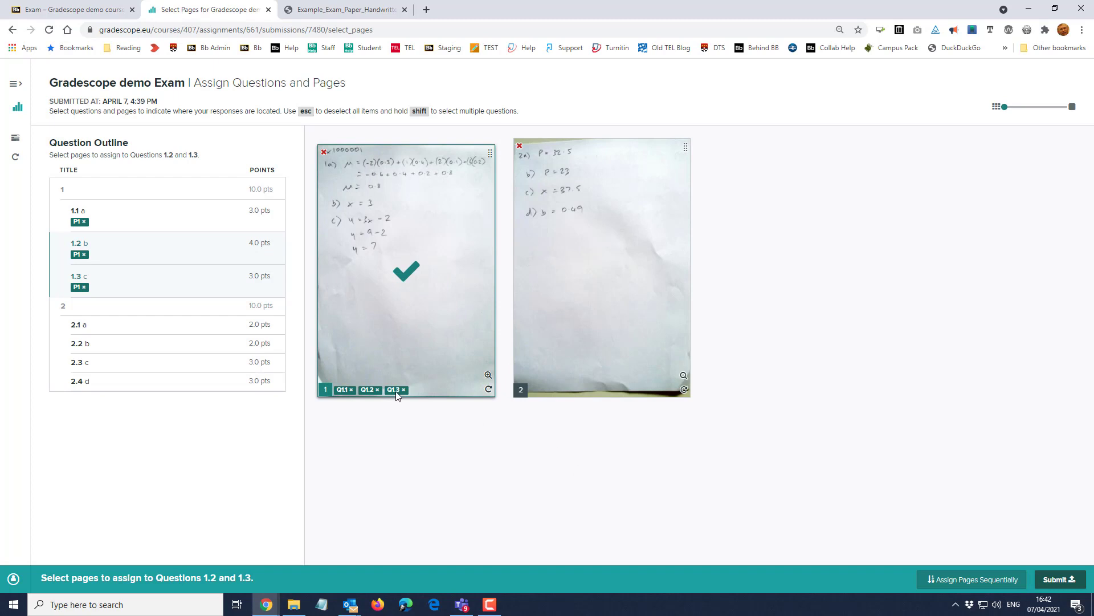
Assign page 2 of the scan to Questions 2.1 through 2.4.
{"action": "left_click", "coordinate": [86, 325]}
{"action": "left_click", "coordinate": [93, 342], "text": "shift"}
{"action": "left_click", "coordinate": [87, 364], "text": "shift"}
{"action": "left_click", "coordinate": [87, 382], "text": "shift"}
{"action": "left_click", "coordinate": [608, 329]}
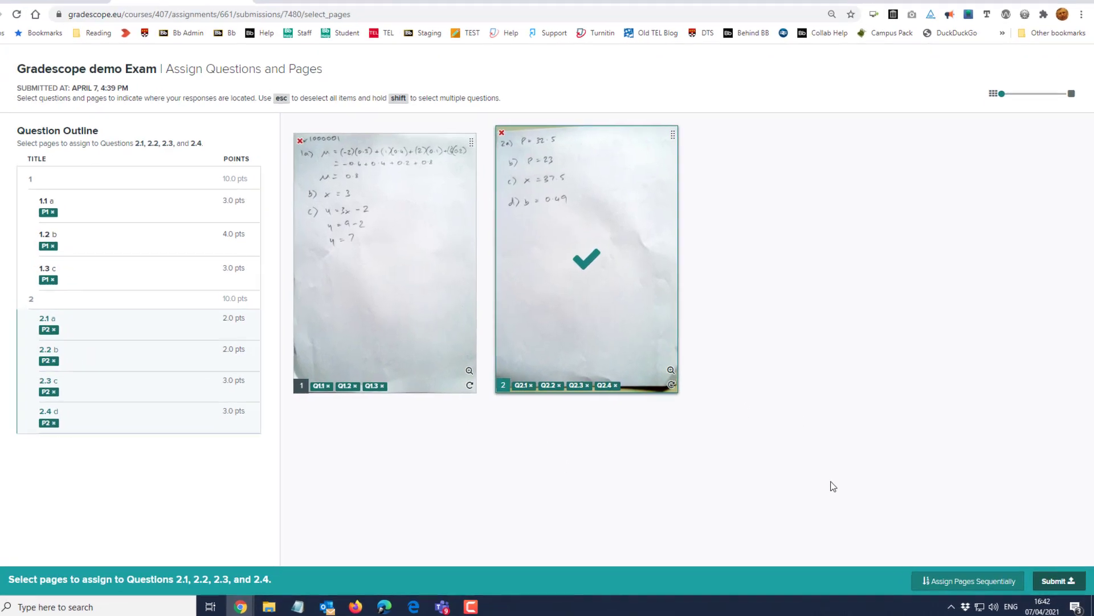
Submit the tagged two-page answer scan for Gradescope demo Exam.
{"action": "left_click", "coordinate": [1048, 599]}
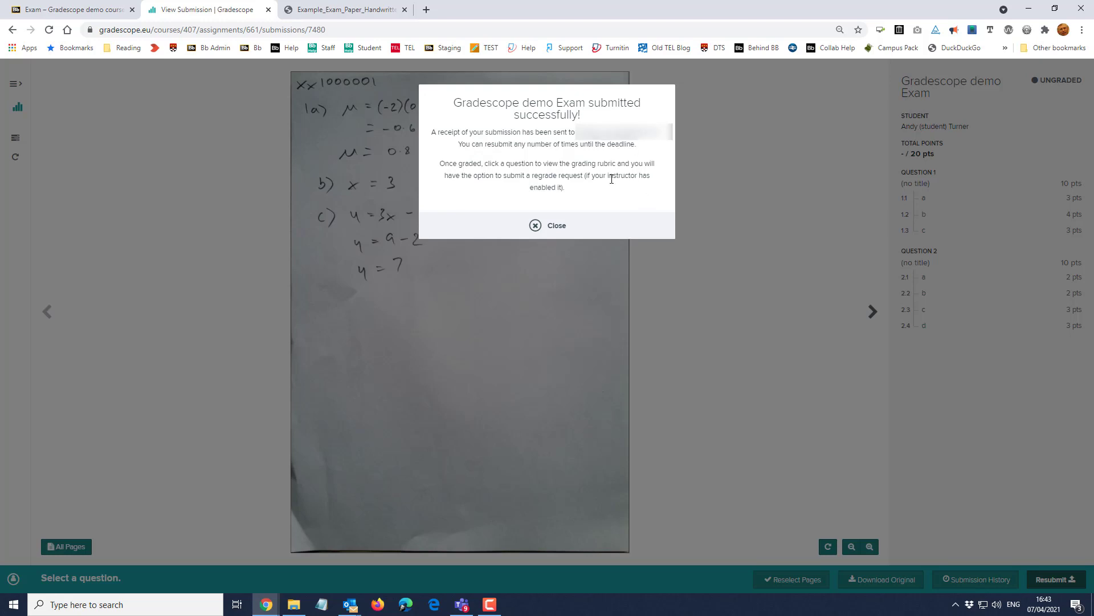
Close the submission confirmation and choose Resubmit to start a new attempt.
{"action": "left_click", "coordinate": [556, 228]}
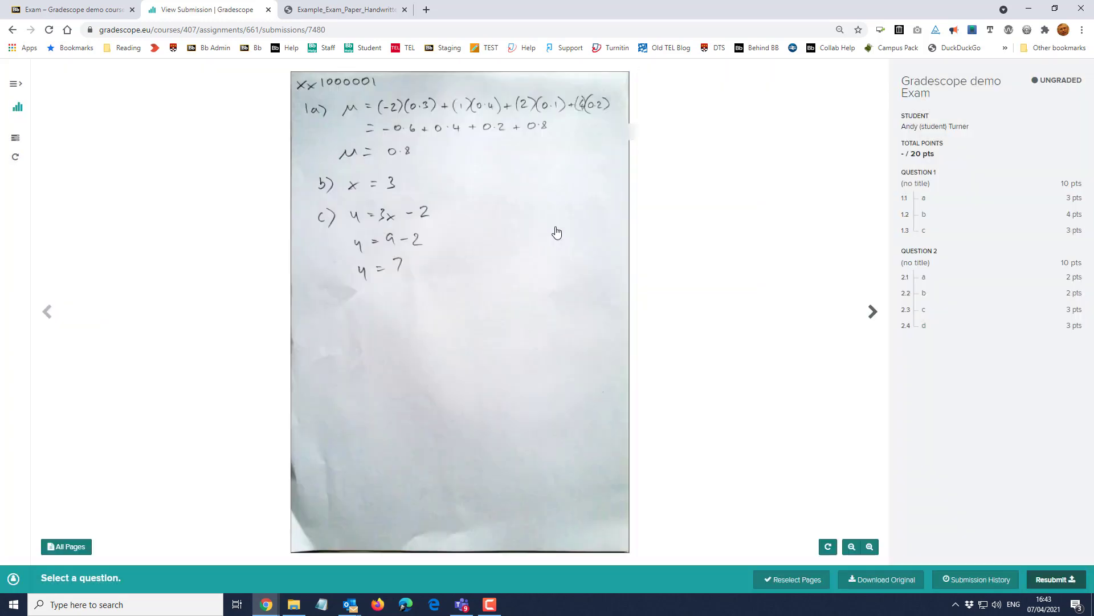
{"action": "left_click", "coordinate": [1048, 580]}
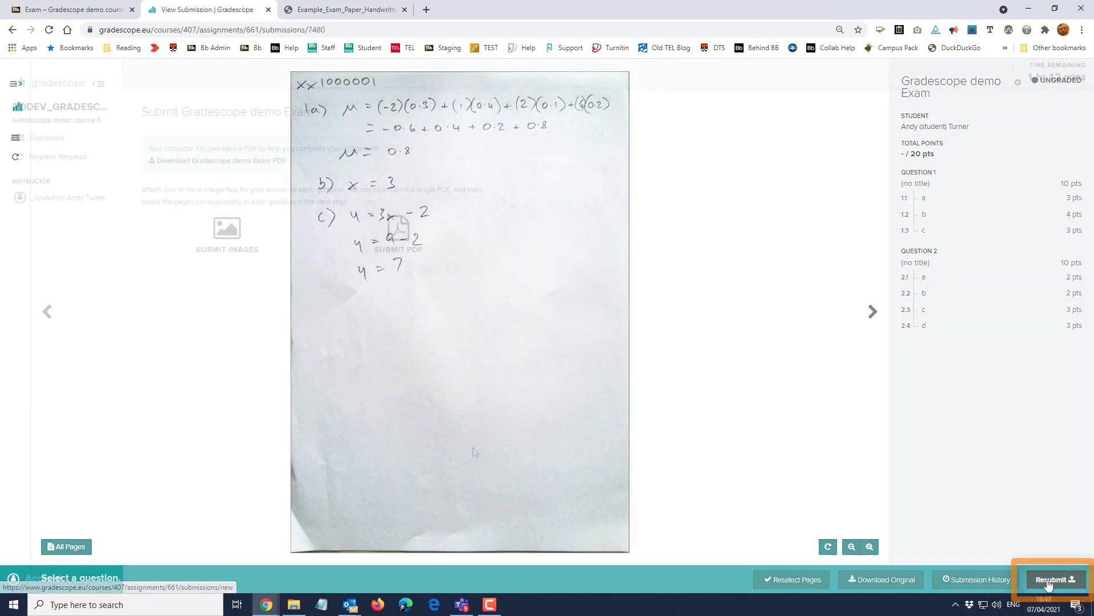